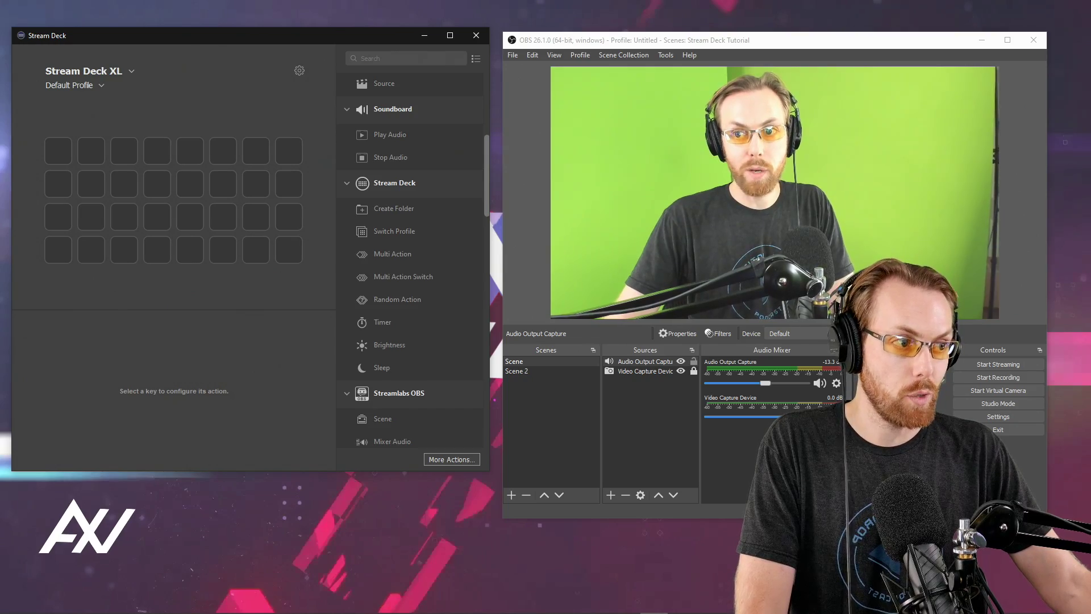
# - Maximize Chrome on the Amazon Stream Deck page, then switch to the 'stream deck software' Google results
pyautogui.hotkey('alt', 'Tab')
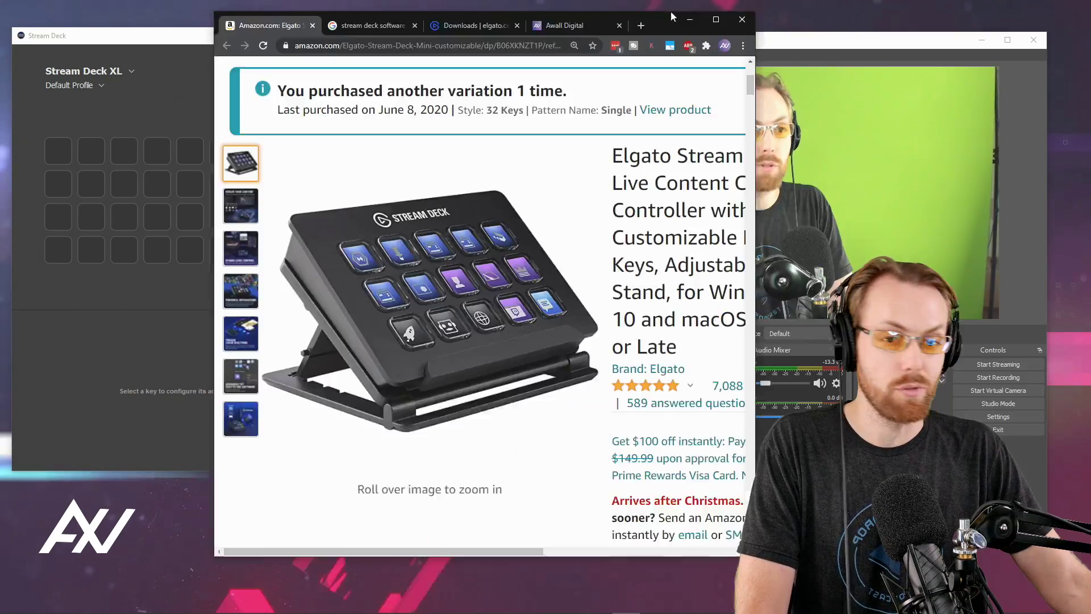
pyautogui.doubleClick(672, 17)
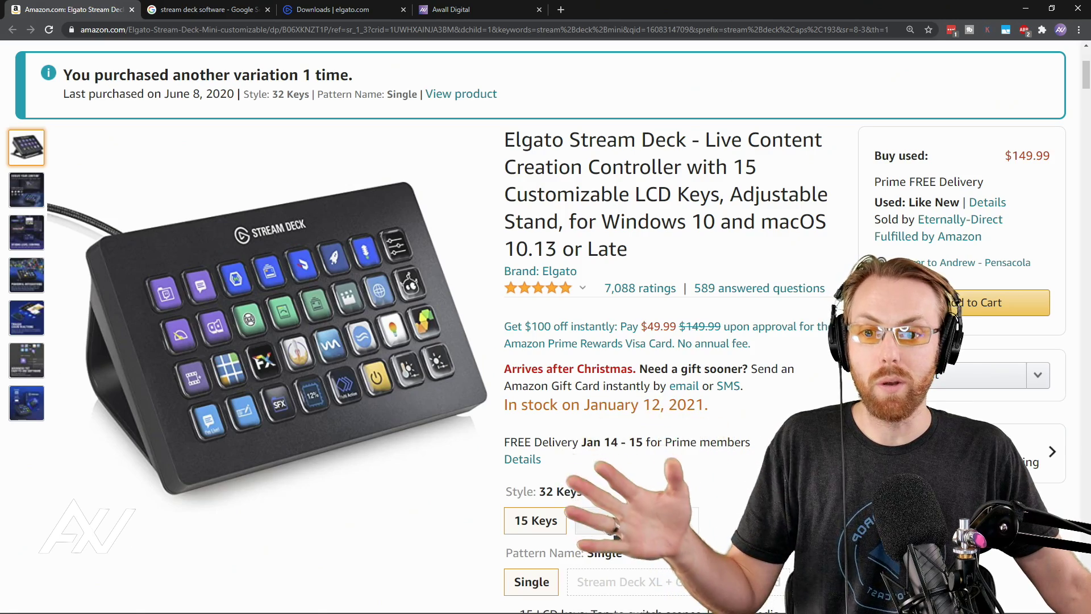
pyautogui.hotkey('ctrl', 'Tab')
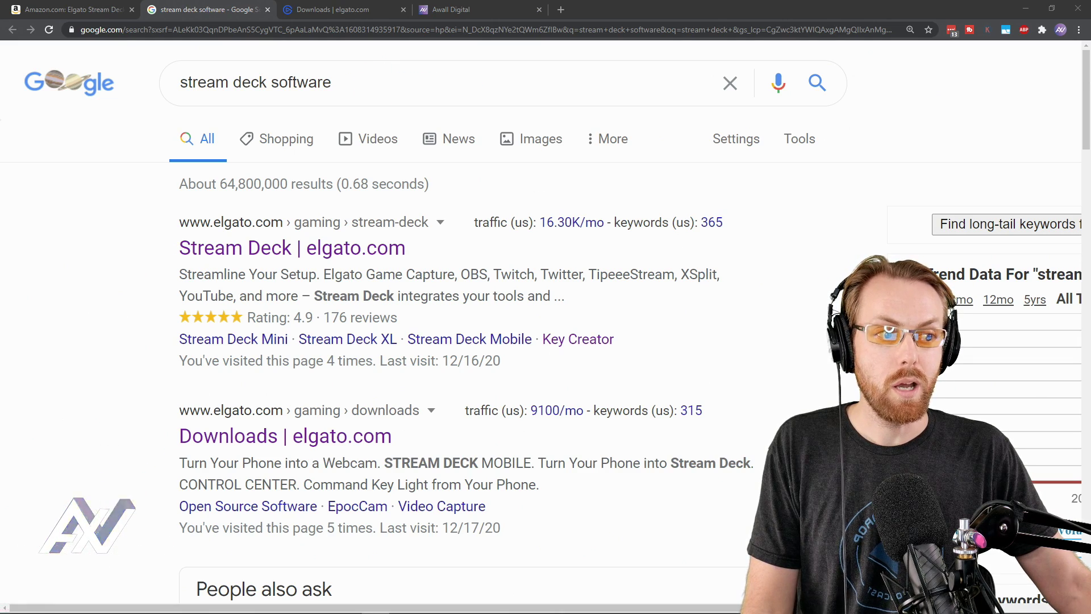
# - Show the 'Downloads | elgato.com' tab with the Stream Deck software download
pyautogui.click(335, 9)
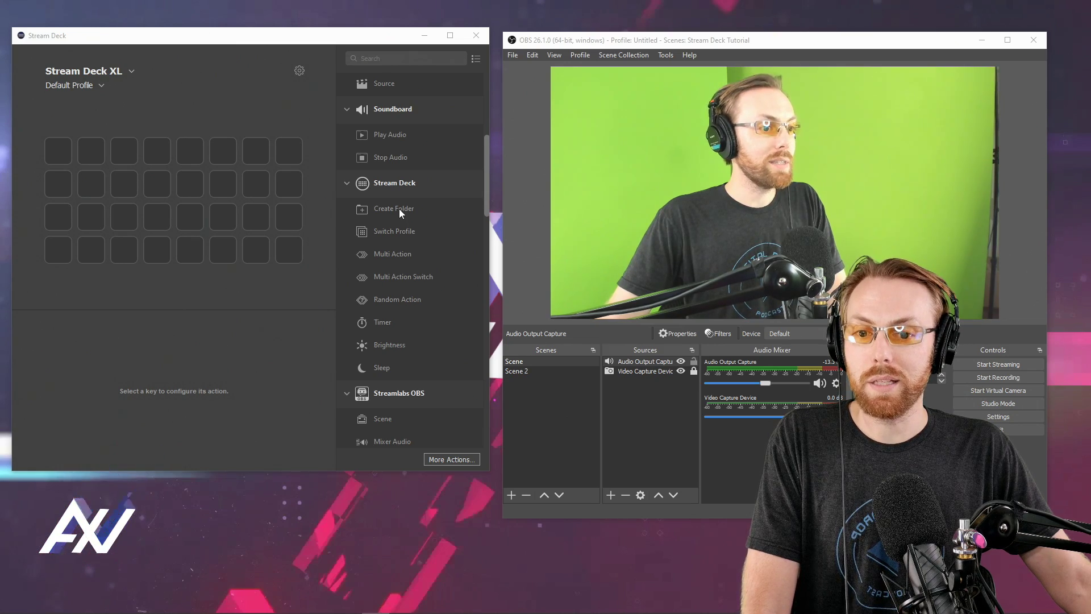
# - Place a Create Folder action titled SOUND on the Stream Deck XL's first key
pyautogui.moveTo(401, 209); pyautogui.dragTo(57, 154)
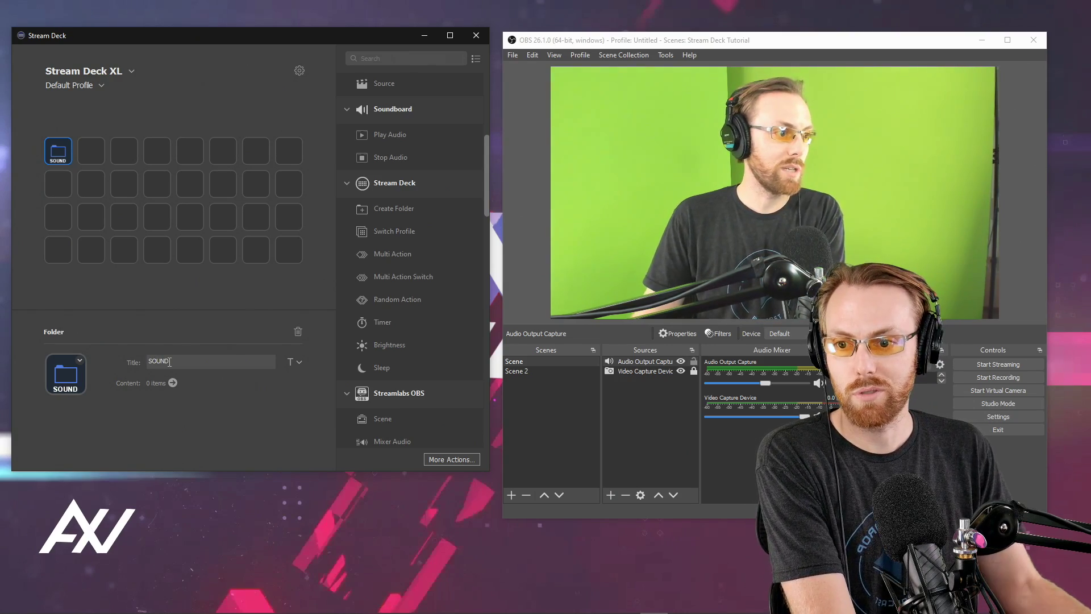
pyautogui.click(103, 187)
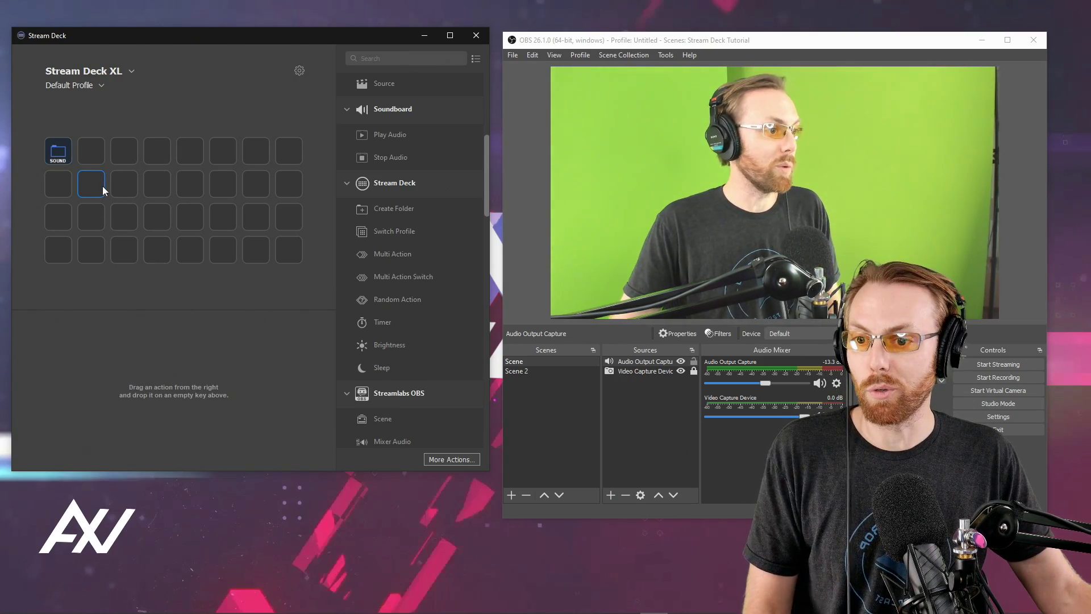
pyautogui.click(67, 157)
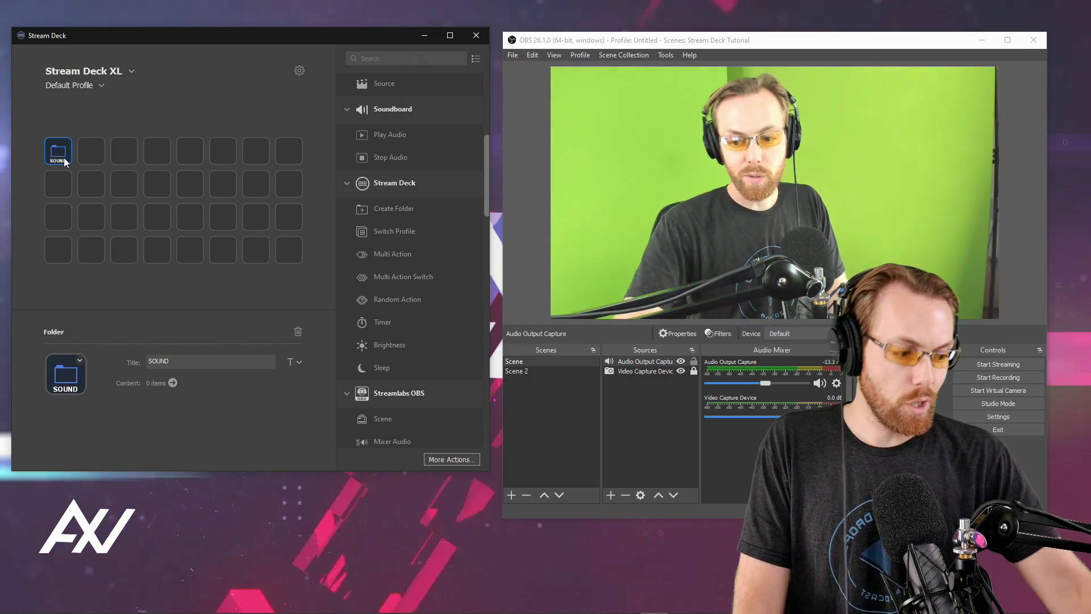
# - Inside the SOUND folder, title the back-arrow key HOME, then return to the main page
pyautogui.doubleClick(65, 161)
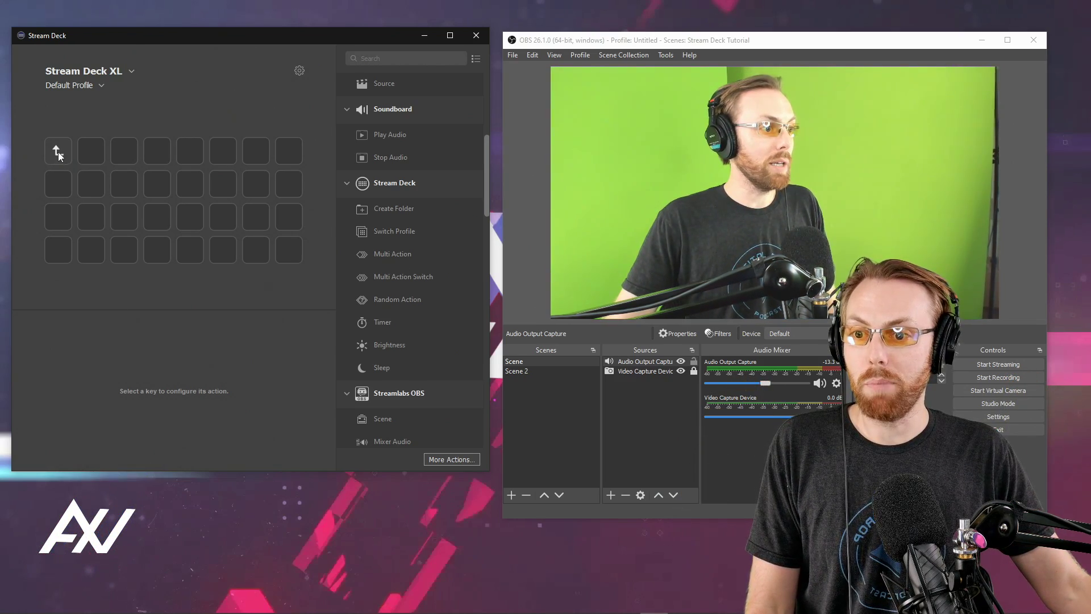
pyautogui.click(61, 153)
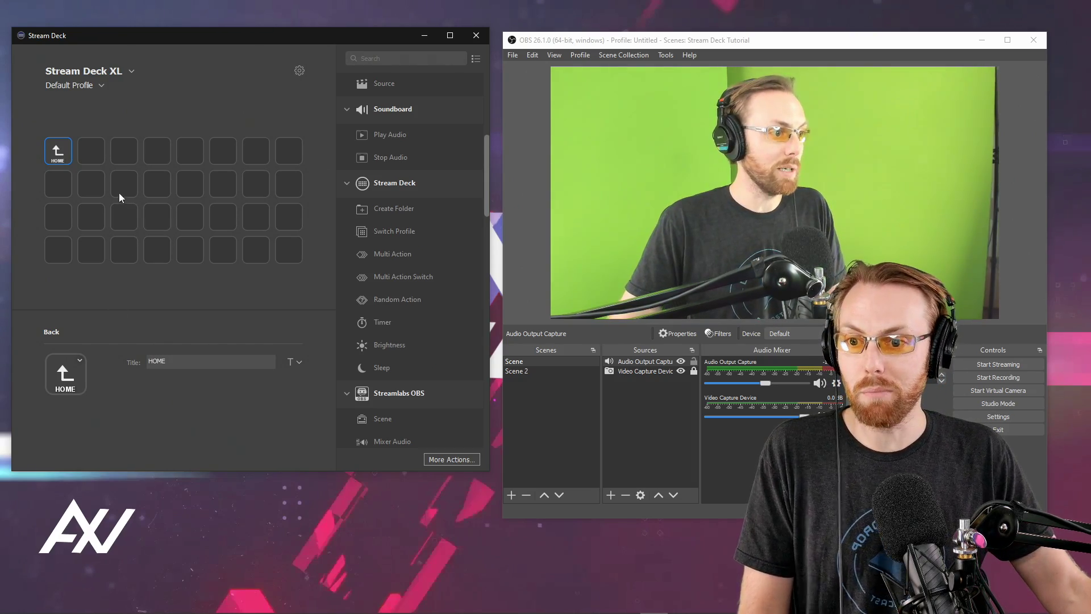
pyautogui.click(67, 162)
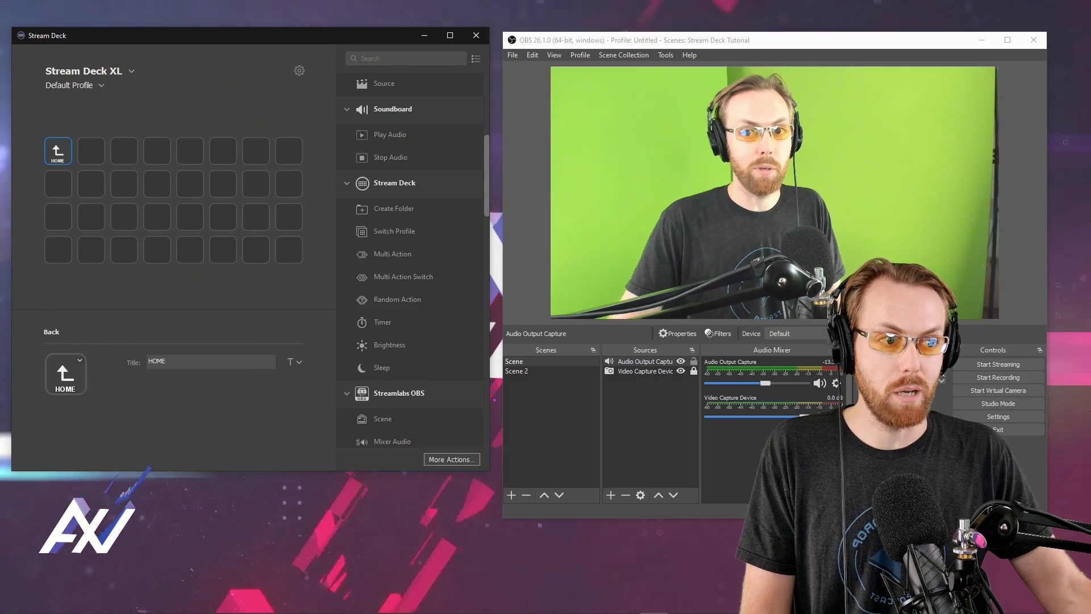
pyautogui.doubleClick(58, 150)
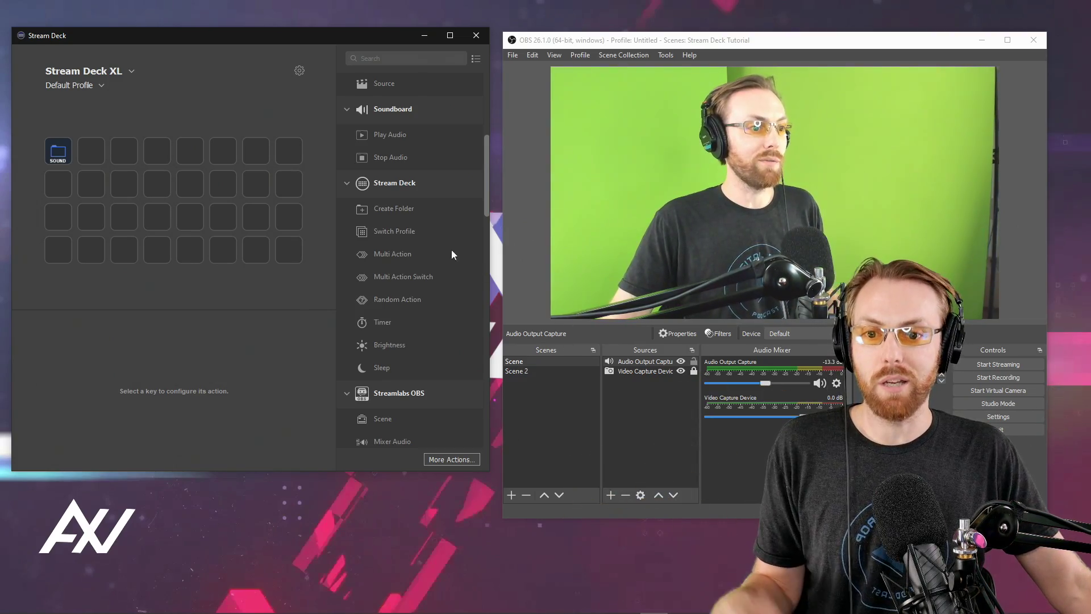
# - Add an OBS Record toggle key (REC) on row 4's first key
pyautogui.scroll(-5, 463, 262)
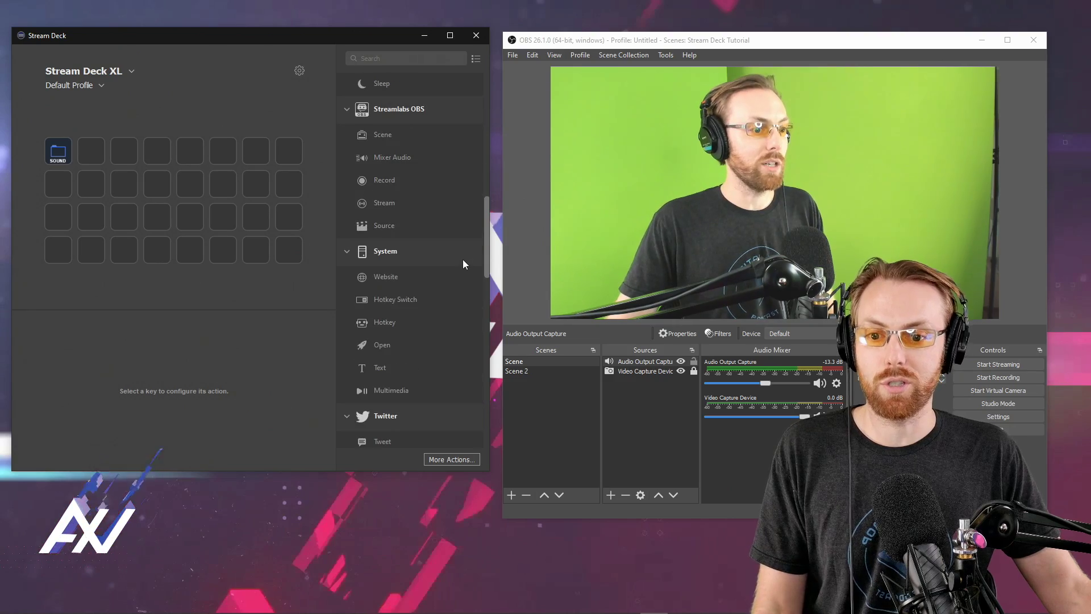
pyautogui.scroll(-3, 470, 262)
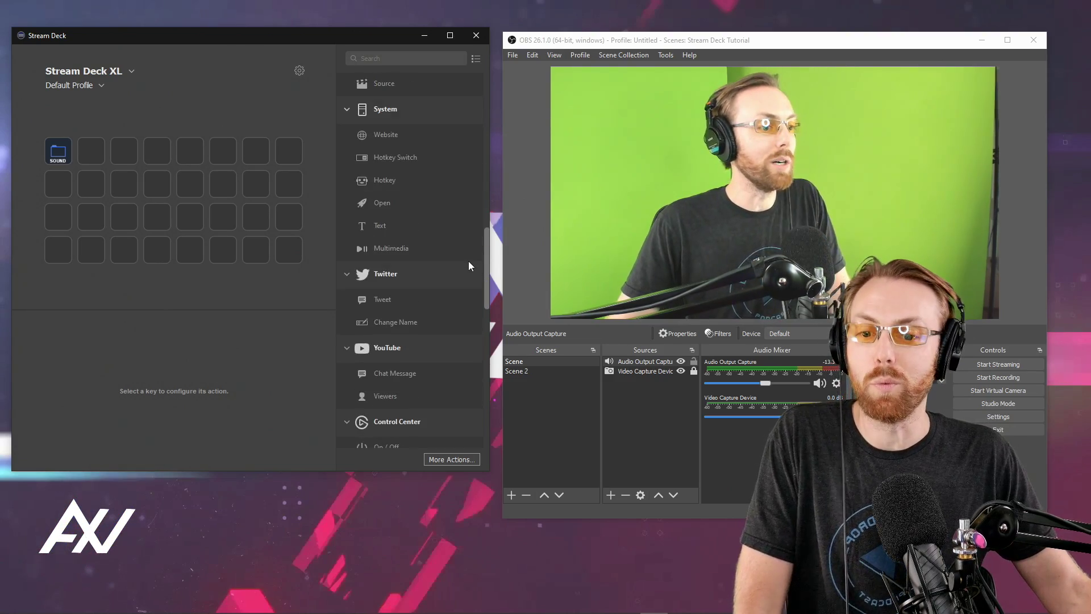
pyautogui.scroll(11, 470, 261)
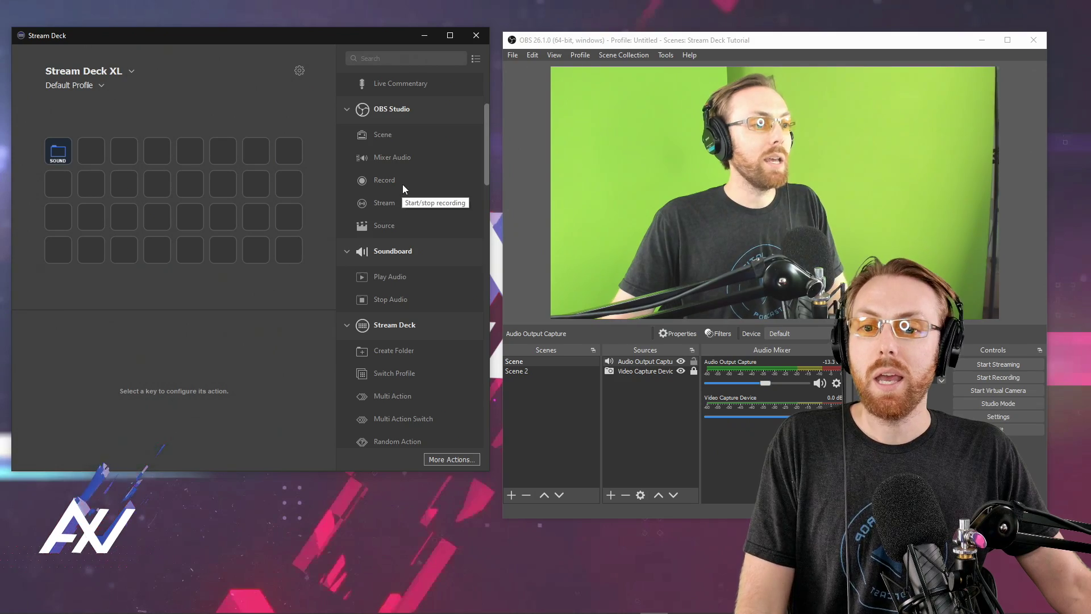
pyautogui.moveTo(400, 183); pyautogui.dragTo(58, 249)
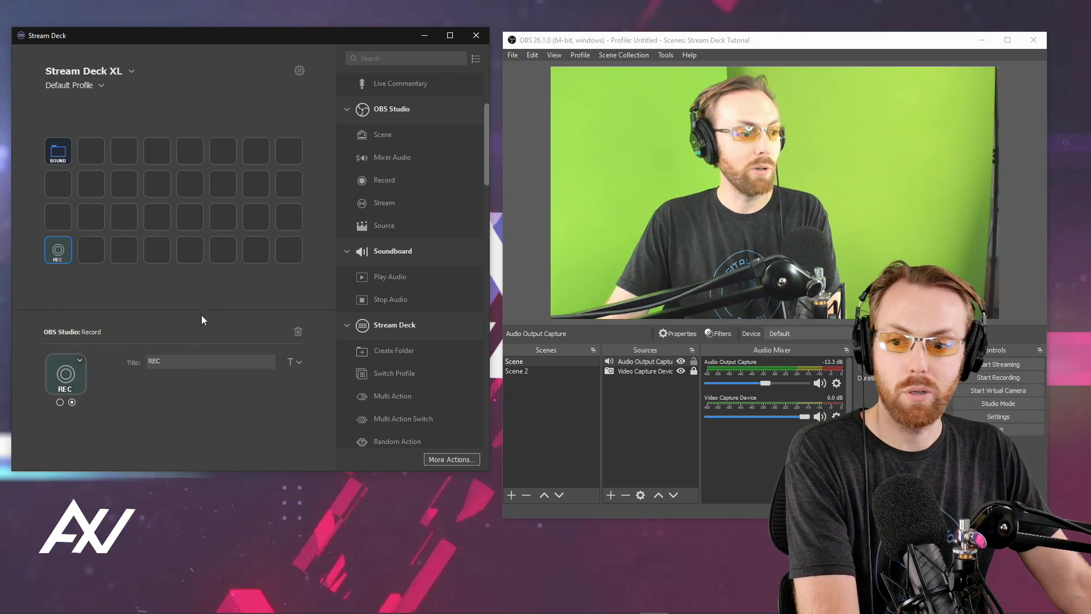
pyautogui.click(285, 284)
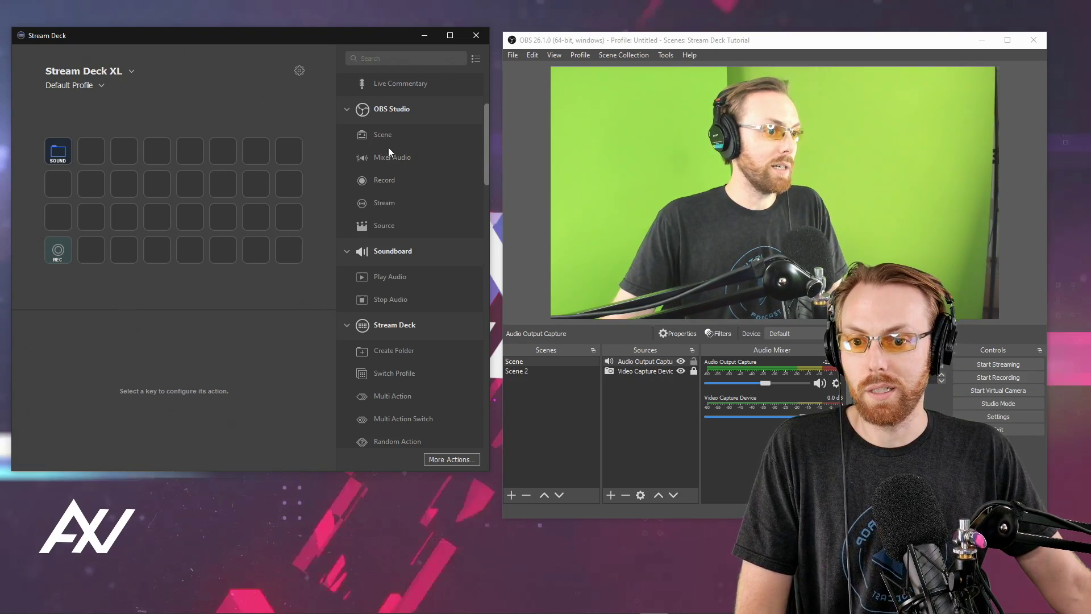
# - Add two OBS scene keys in row 4, switching to Scene and Scene 2
pyautogui.moveTo(383, 134); pyautogui.dragTo(289, 250)
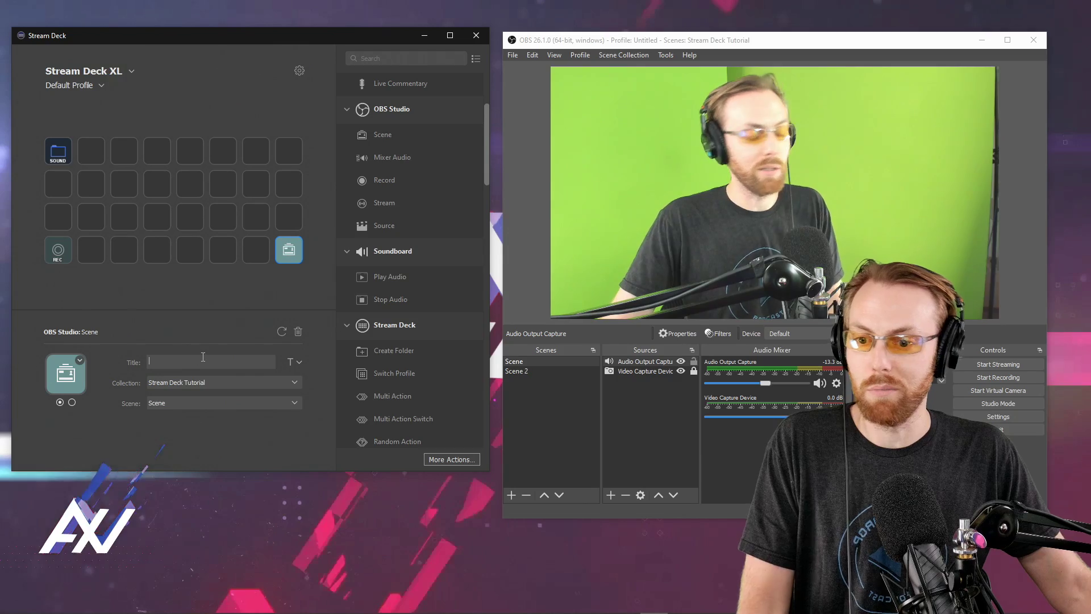
pyautogui.click(192, 402)
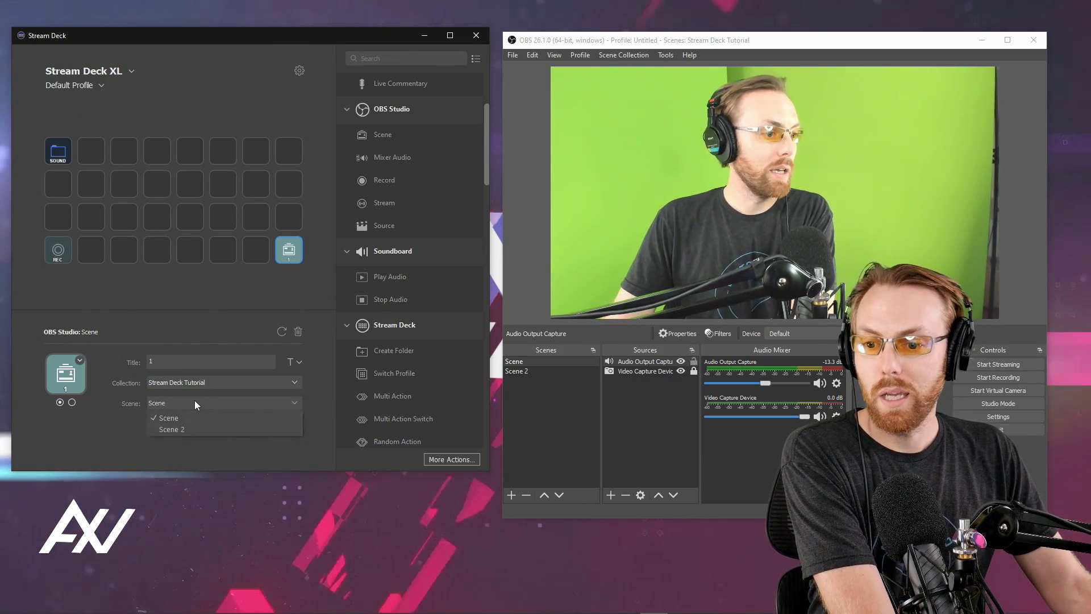
pyautogui.click(191, 414)
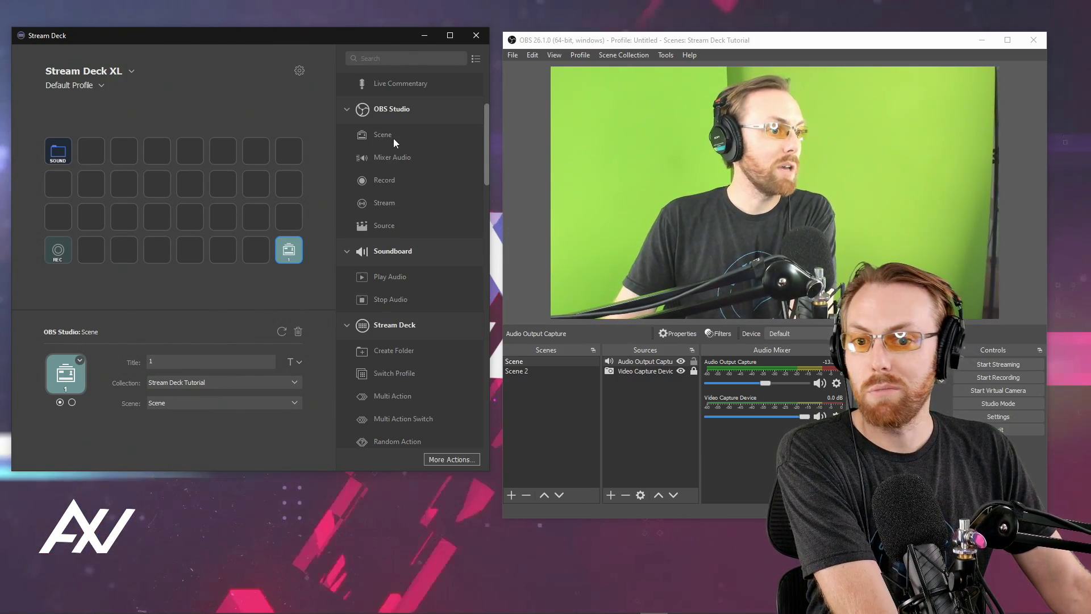
pyautogui.moveTo(393, 139); pyautogui.dragTo(190, 250)
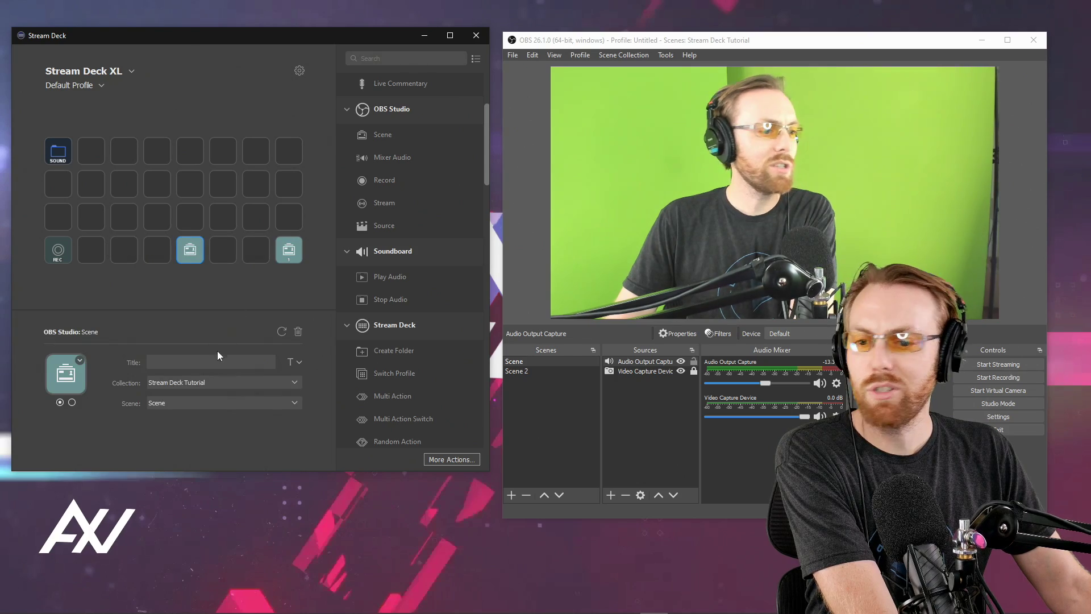
pyautogui.click(214, 404)
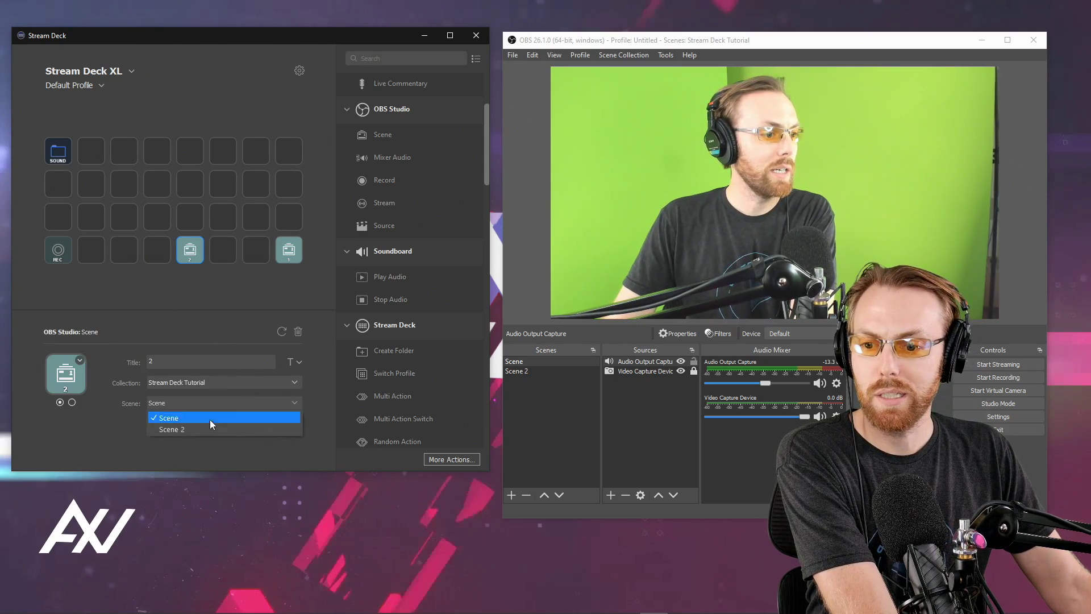
pyautogui.click(209, 423)
pyautogui.click(216, 303)
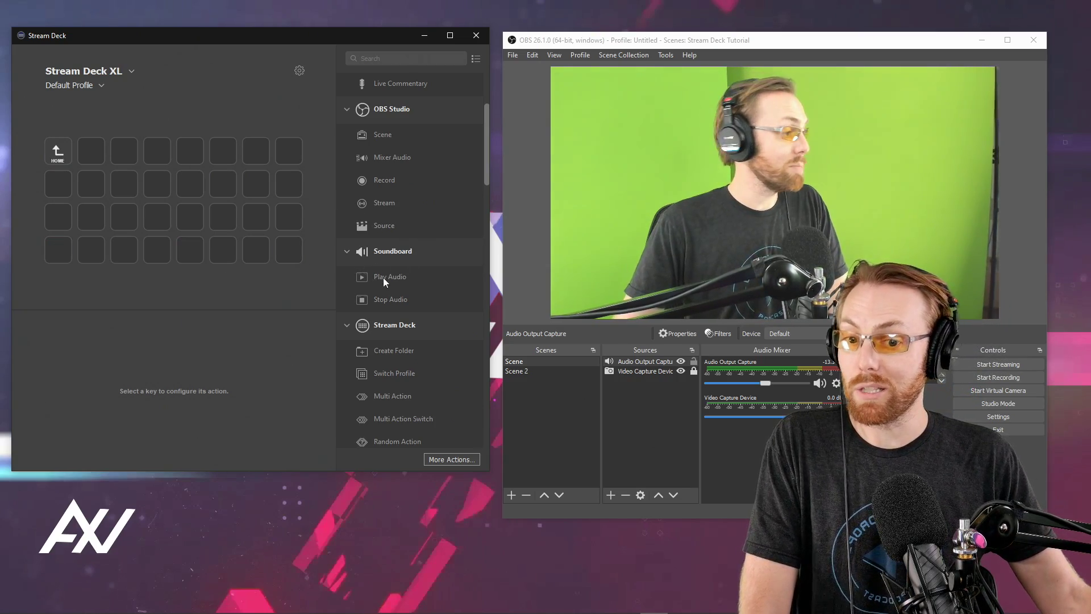
# - Add a Play Audio key in the SOUND folder playing Reaper_Bryant_Lowry_instrumental_LOSSLESS (3).wav
pyautogui.moveTo(395, 277); pyautogui.dragTo(125, 213)
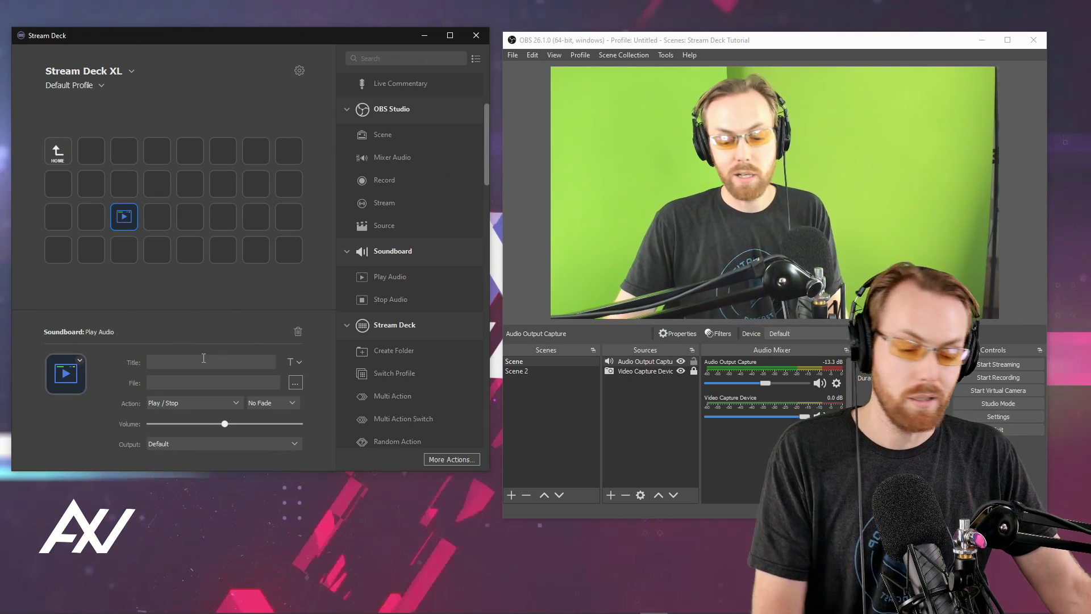
pyautogui.click(296, 383)
pyautogui.click(399, 212)
pyautogui.click(454, 332)
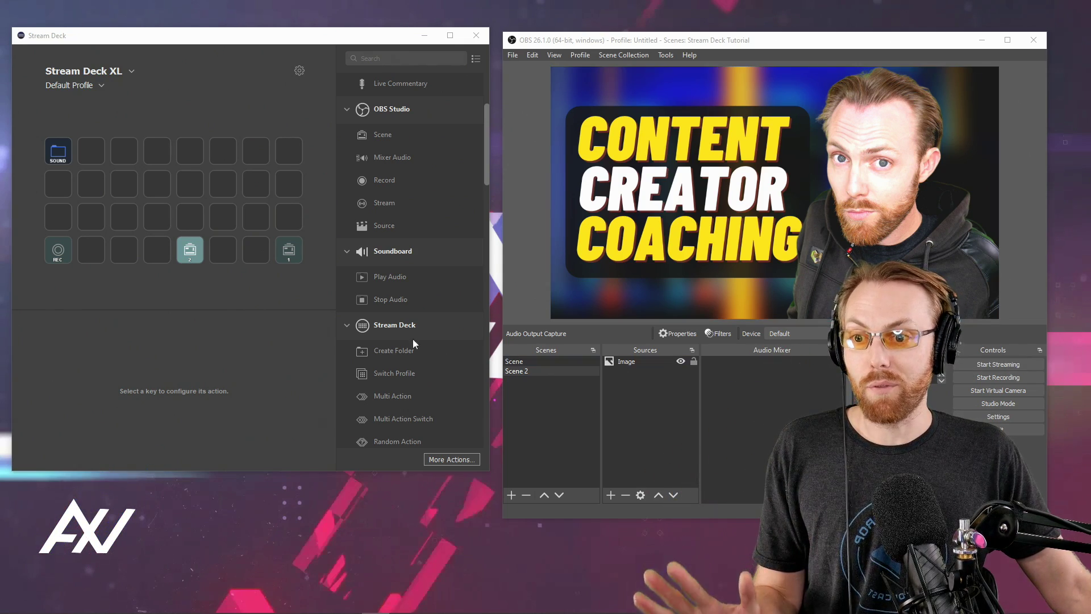
# - Delete the SOUND folder key and confirm, leaving the first key empty
pyautogui.click(59, 152)
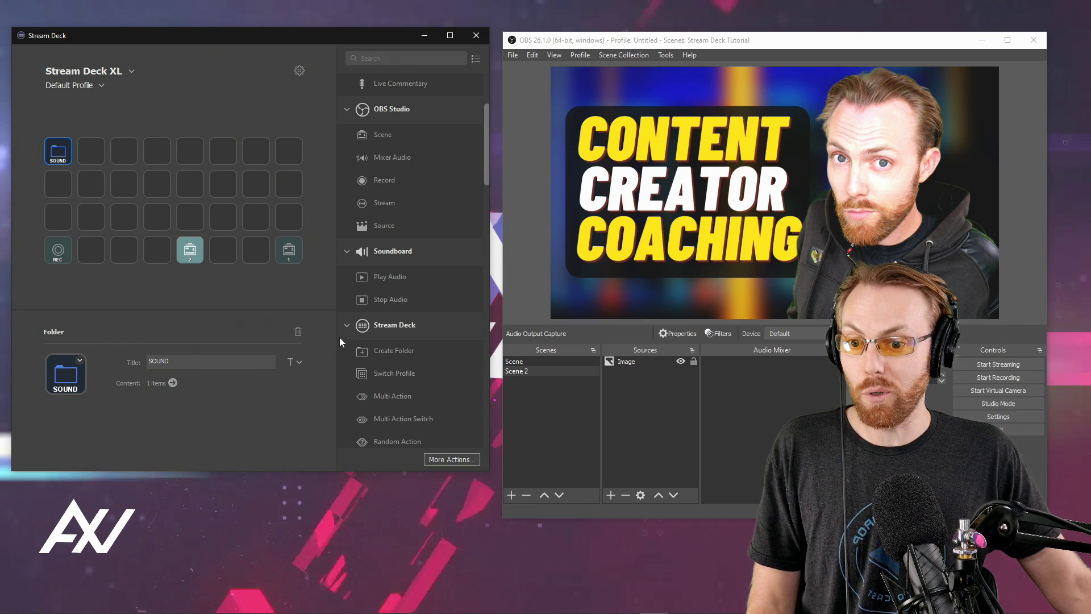
pyautogui.click(298, 331)
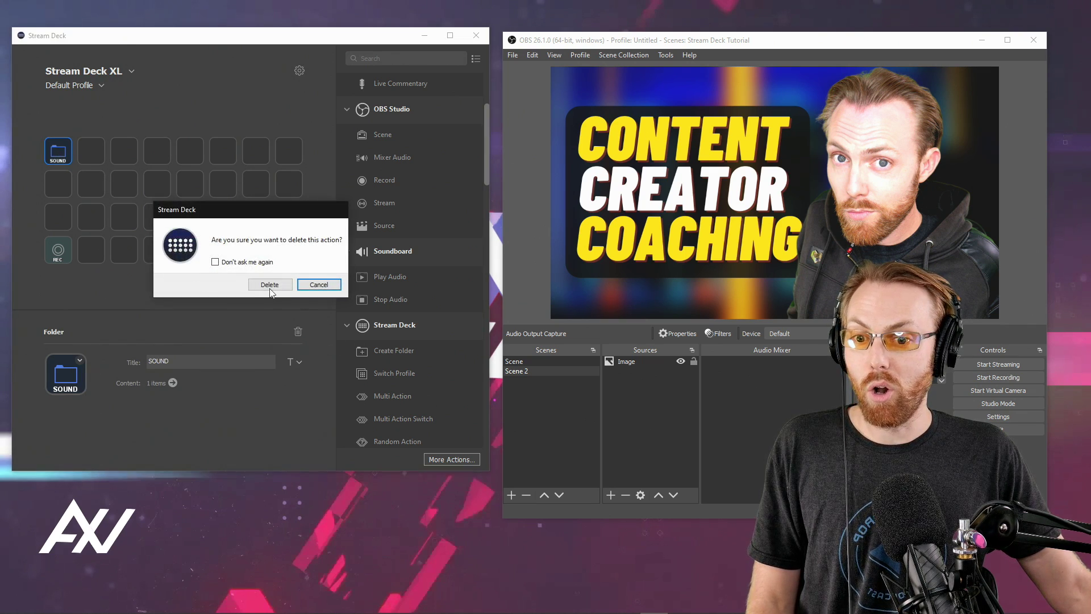
pyautogui.click(267, 287)
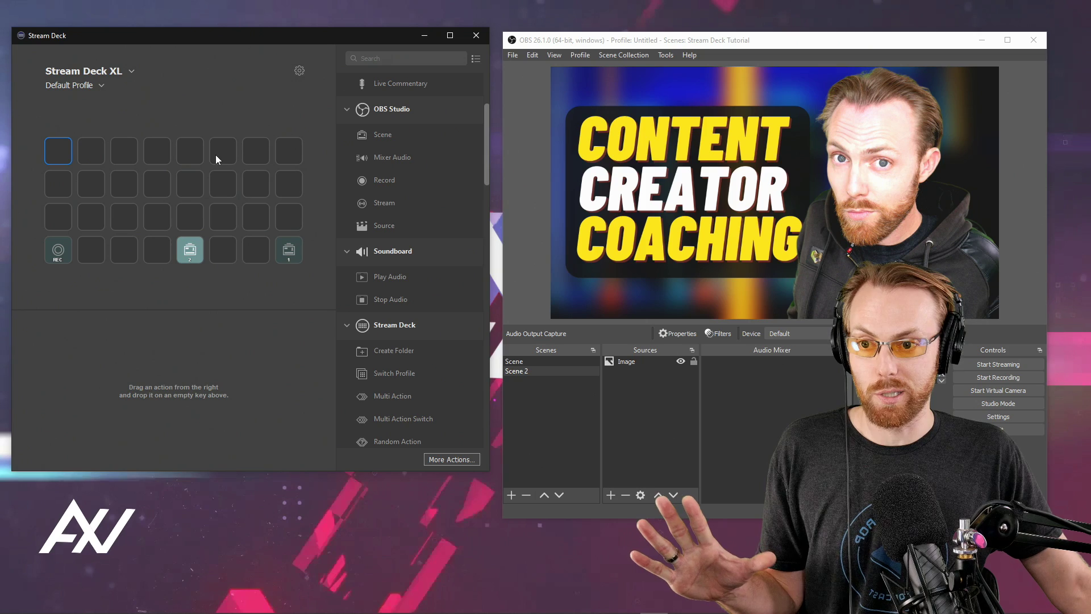
pyautogui.click(101, 85)
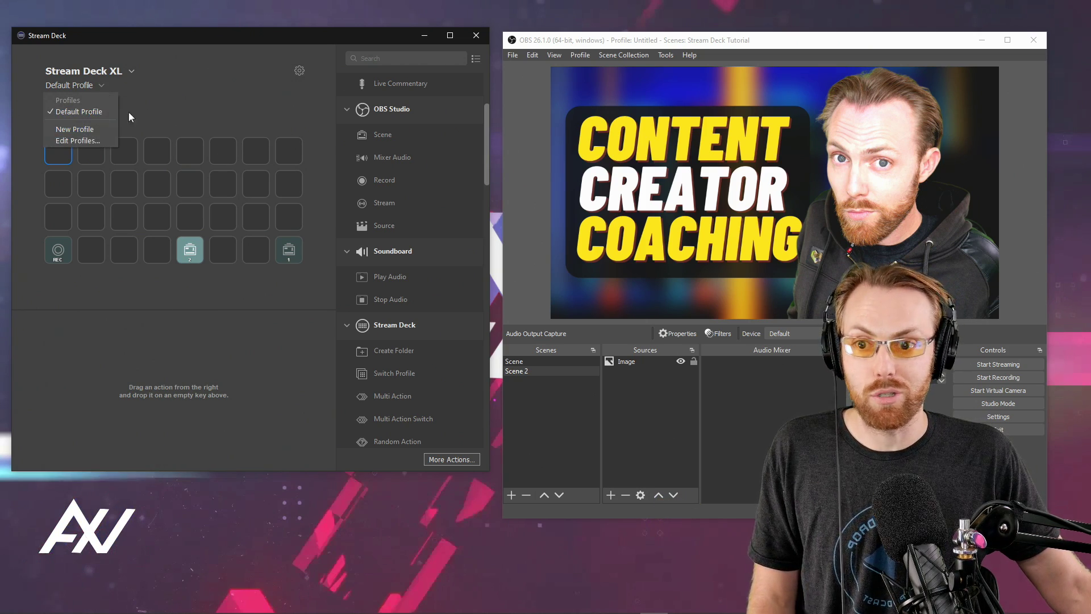
pyautogui.click(204, 103)
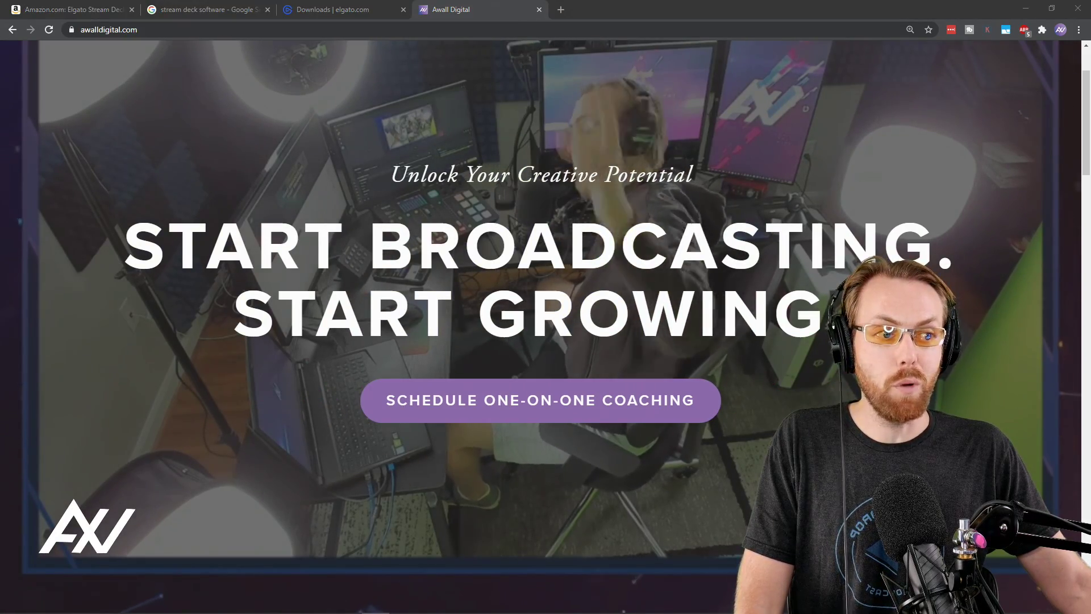
pyautogui.scroll(-15, 770, 349)
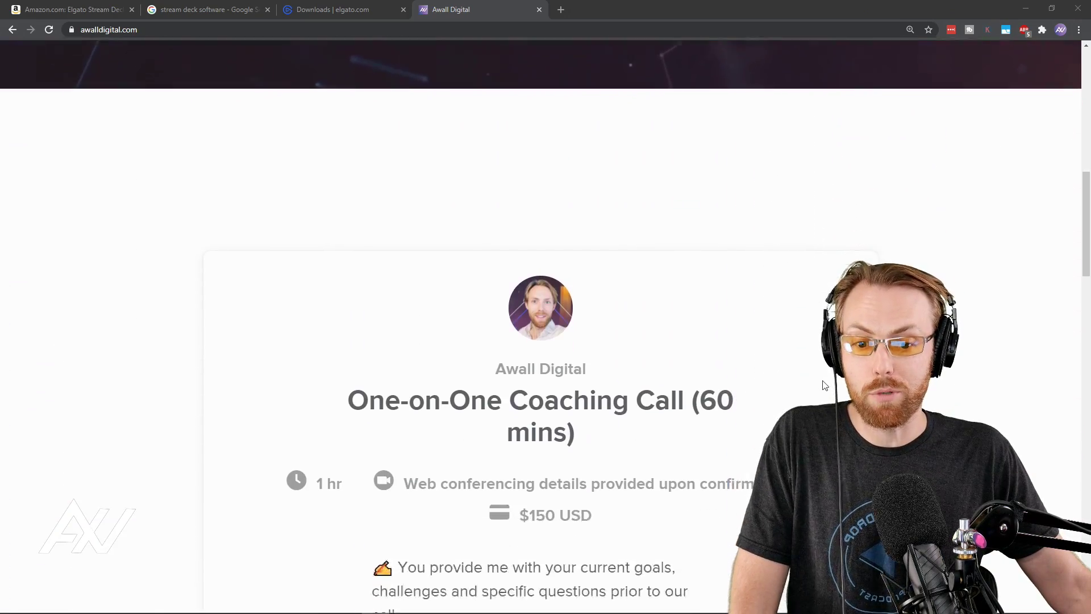
pyautogui.scroll(-5, 826, 385)
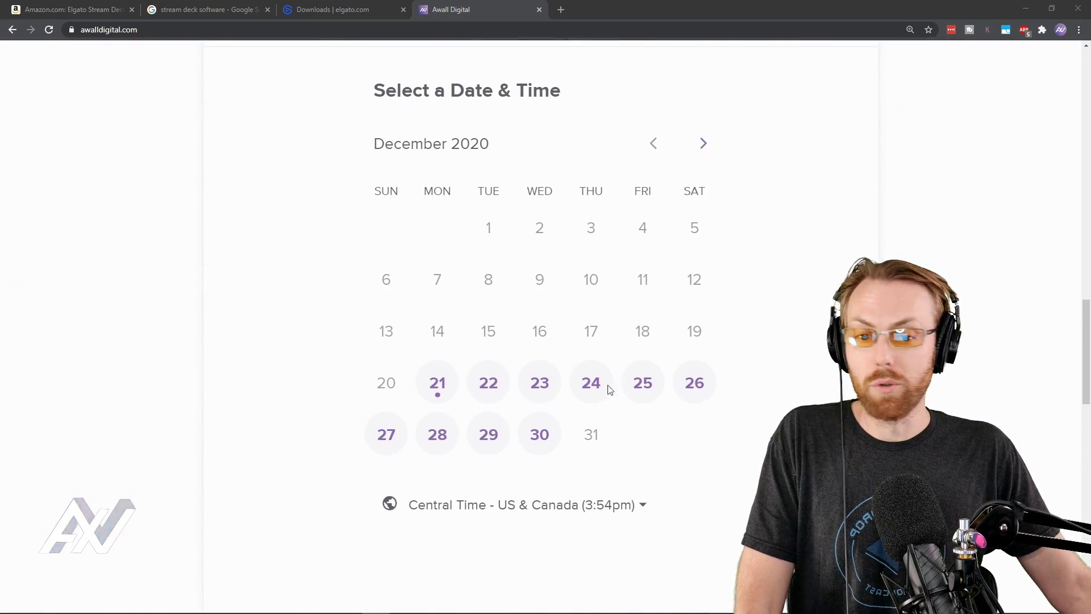
pyautogui.click(591, 384)
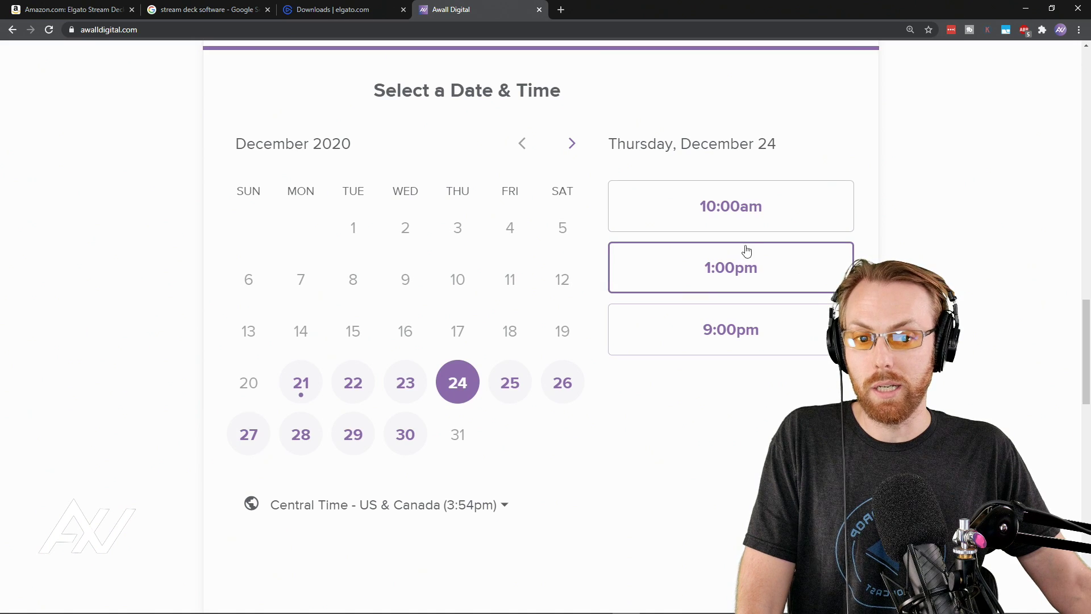
pyautogui.click(753, 265)
pyautogui.click(825, 288)
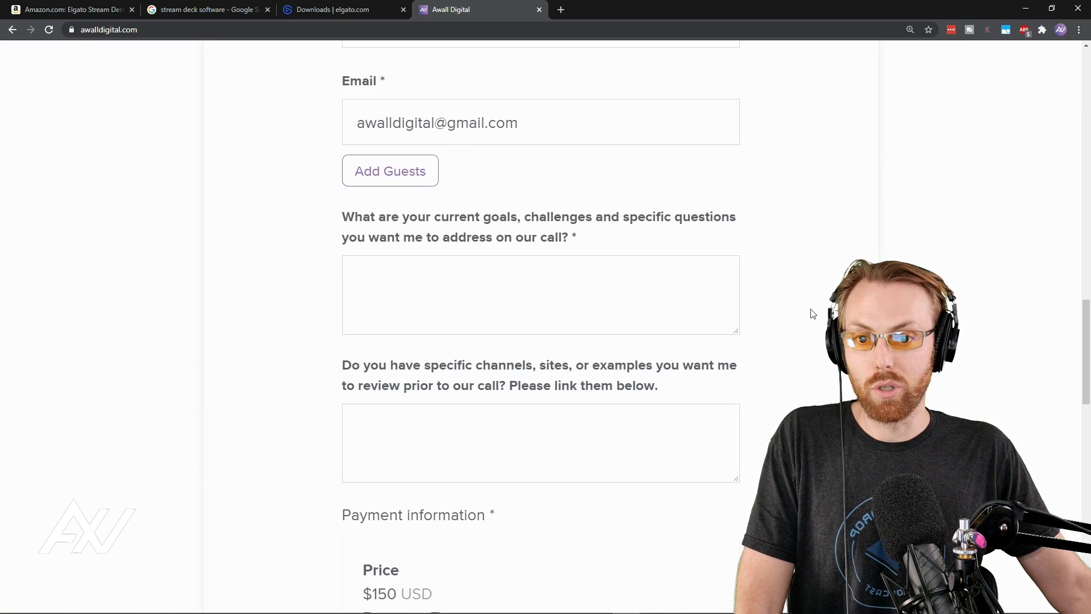
pyautogui.scroll(3, 808, 312)
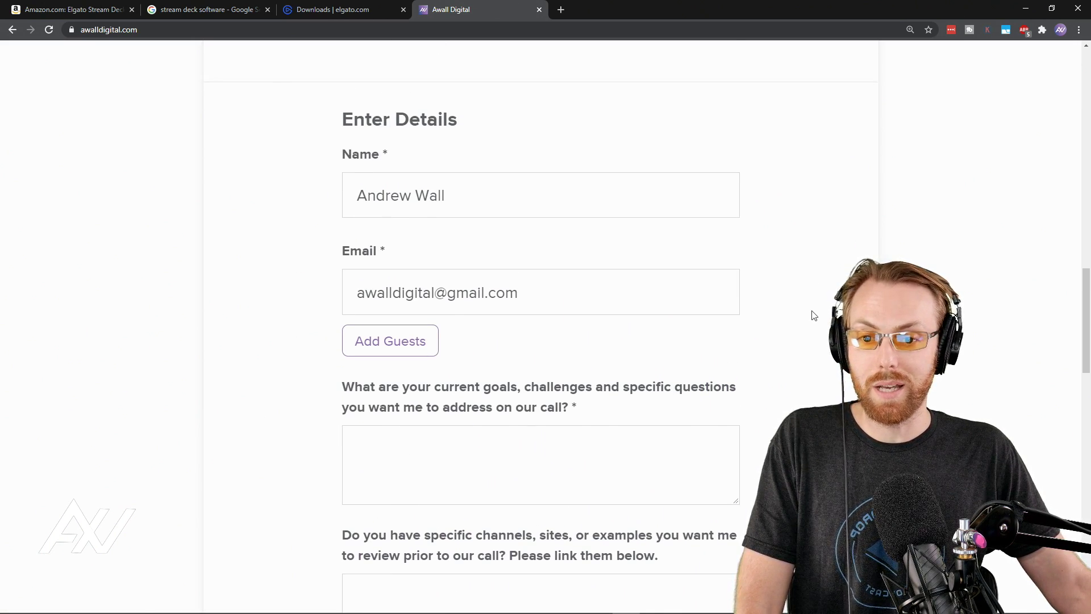
pyautogui.scroll(-5, 817, 324)
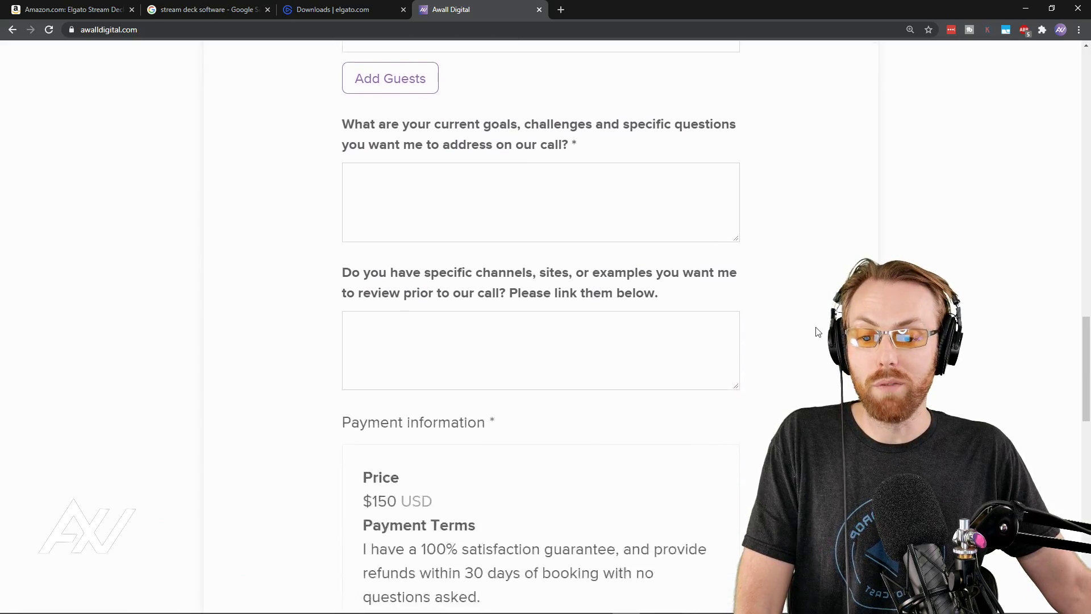
pyautogui.scroll(10, 818, 333)
pyautogui.press('Escape')
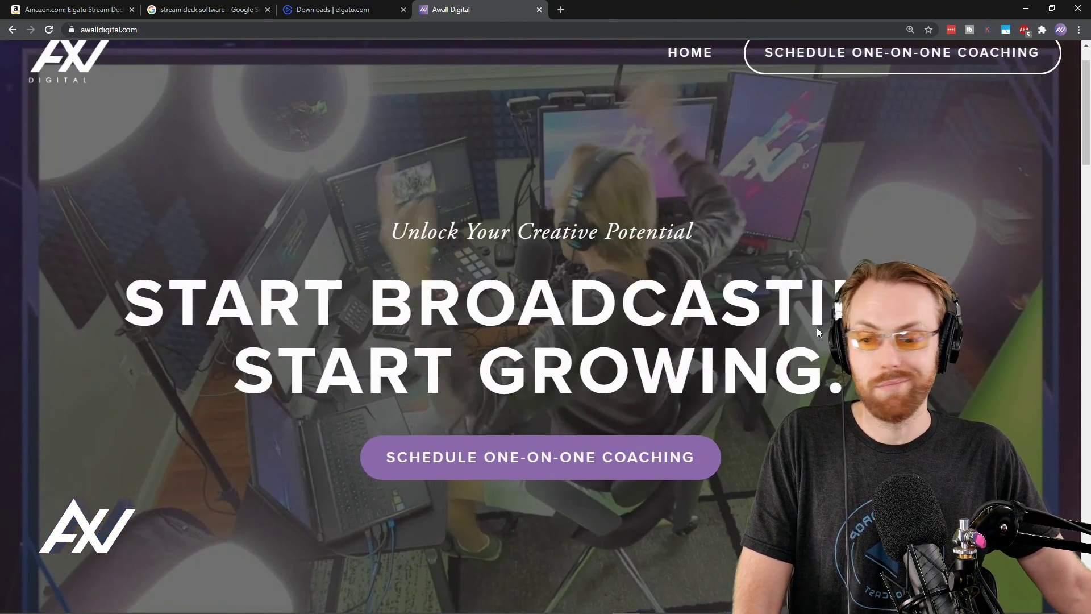